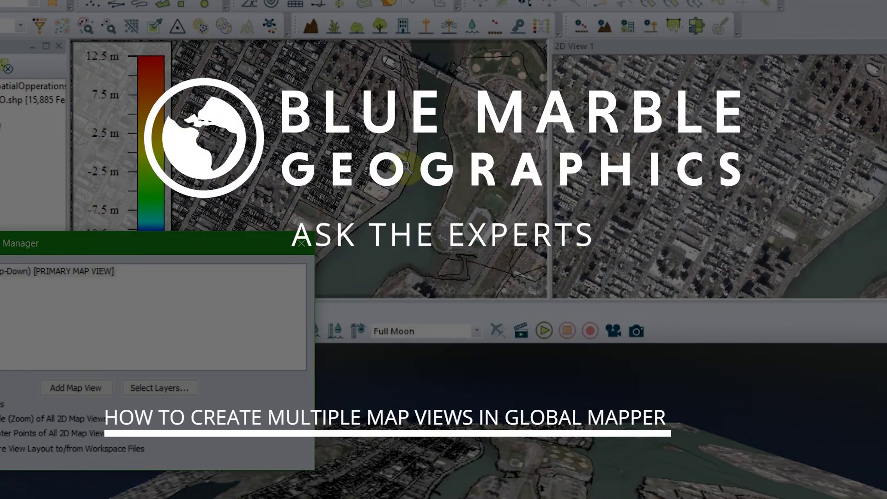
Use View > Add/Remove Map Views to create a new map view named 2D View 1
{"action": "left_click", "coordinate": [328, 168]}
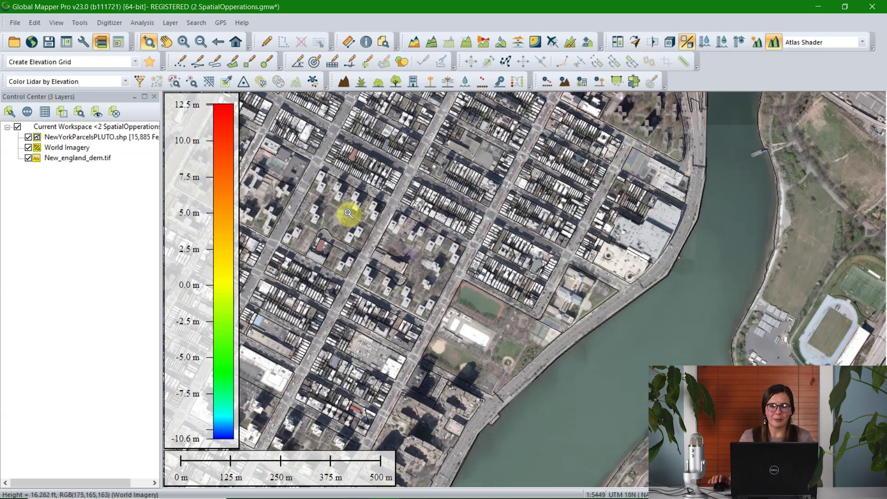
{"action": "left_click", "coordinate": [47, 22]}
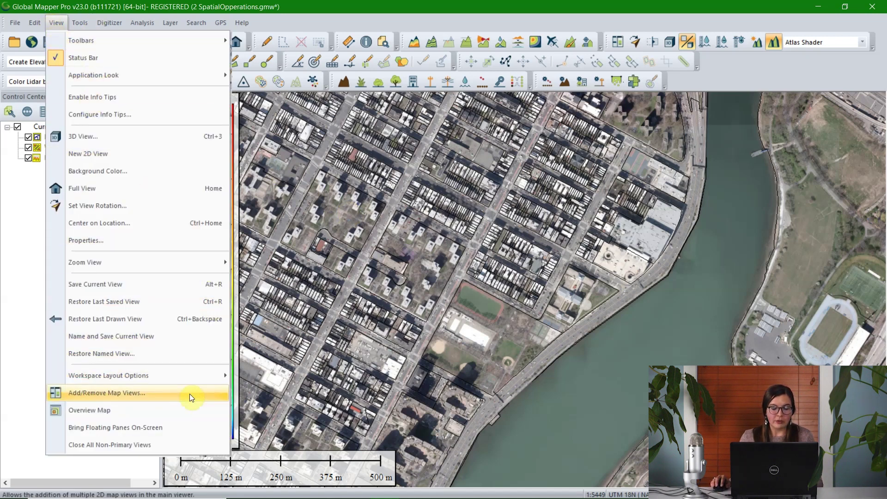
{"action": "left_click", "coordinate": [147, 392]}
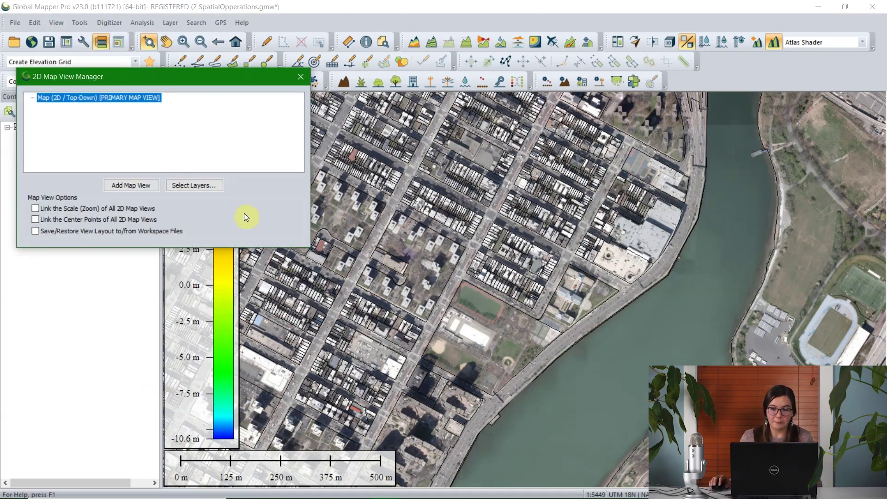
{"action": "left_click_drag", "start_coordinate": [181, 79], "coordinate": [257, 187]}
{"action": "left_click", "coordinate": [219, 295]}
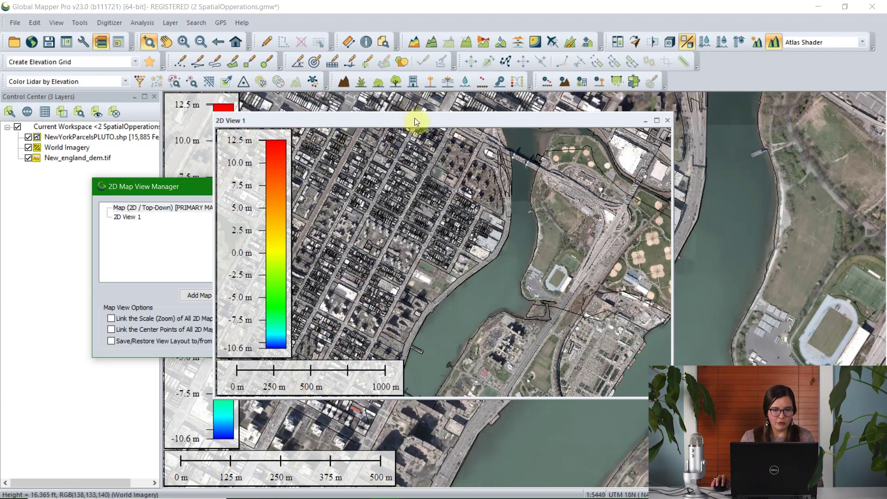
{"action": "left_click_drag", "start_coordinate": [415, 118], "coordinate": [861, 297]}
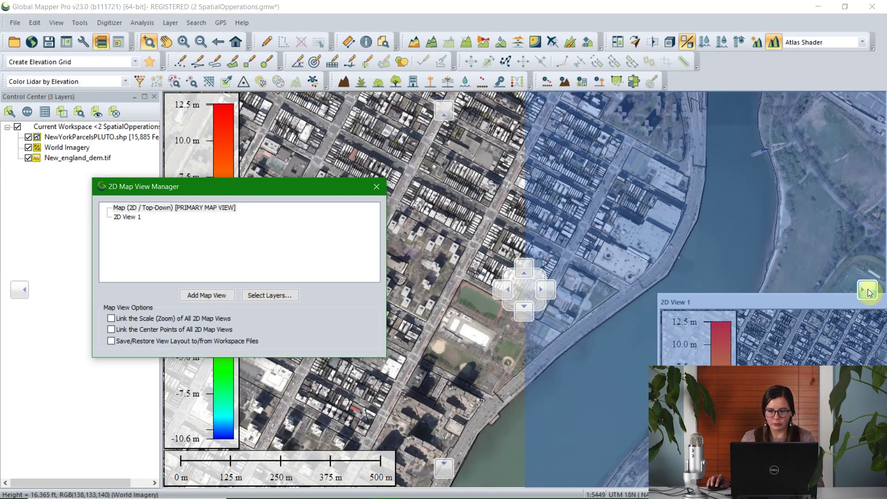
Dock 2D View 1 in the right half beside the main map and zoom it in on the shoreline
{"action": "left_click_drag", "start_coordinate": [868, 292], "coordinate": [869, 291]}
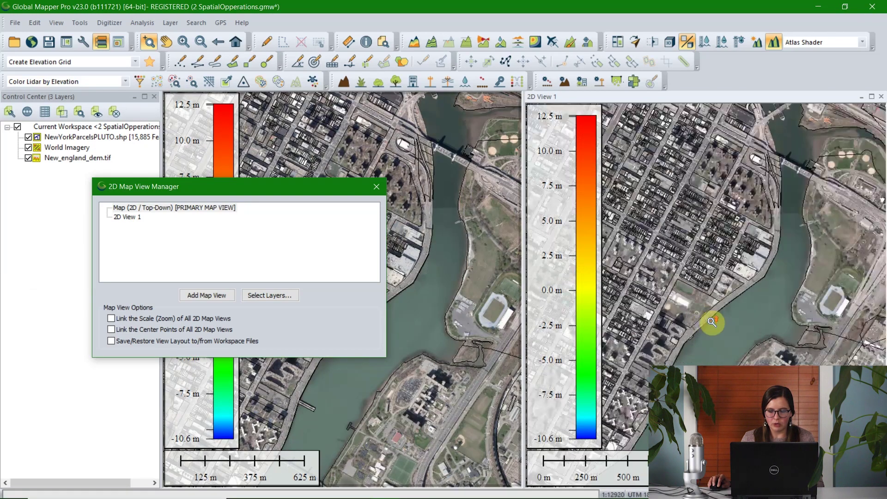
{"action": "left_click", "coordinate": [712, 321]}
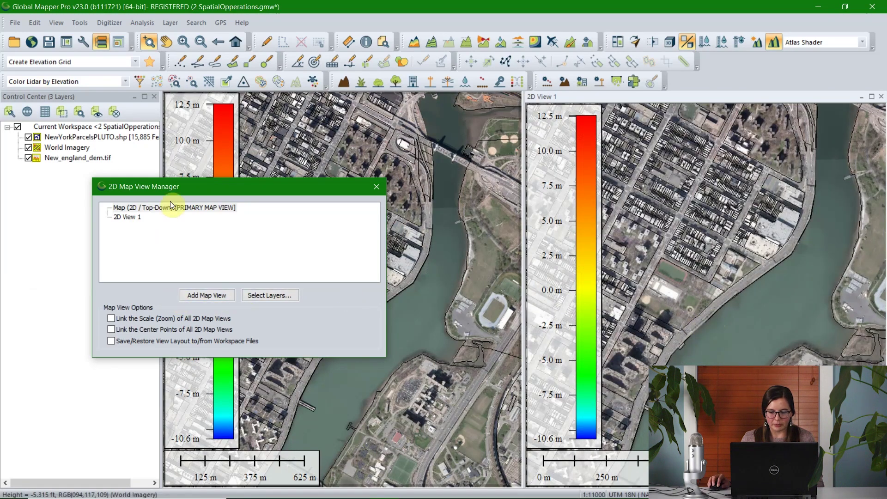
{"action": "left_click_drag", "start_coordinate": [178, 189], "coordinate": [207, 178]}
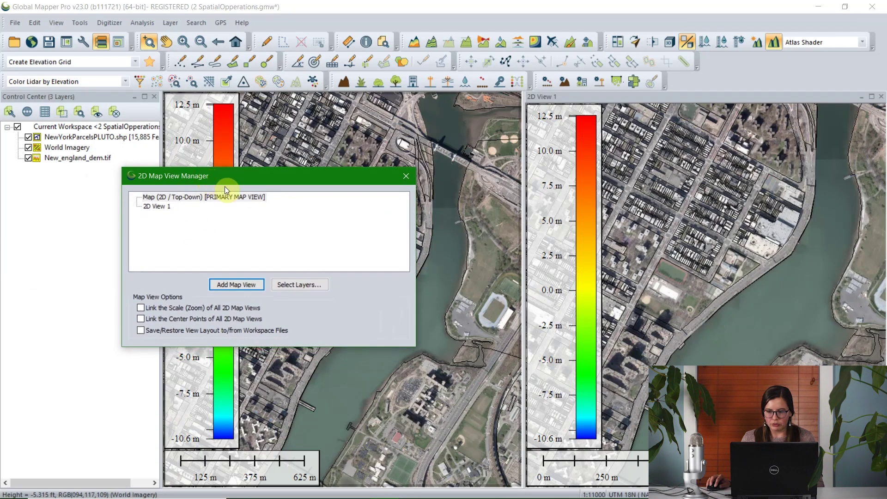
Link the zoom scale of all 2D map views and zoom in to test it
{"action": "left_click", "coordinate": [141, 307]}
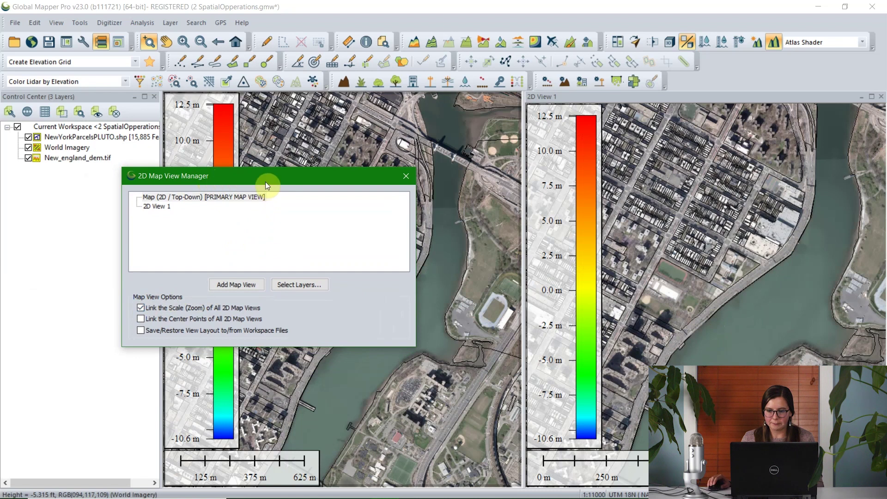
{"action": "left_click_drag", "start_coordinate": [266, 181], "coordinate": [157, 195]}
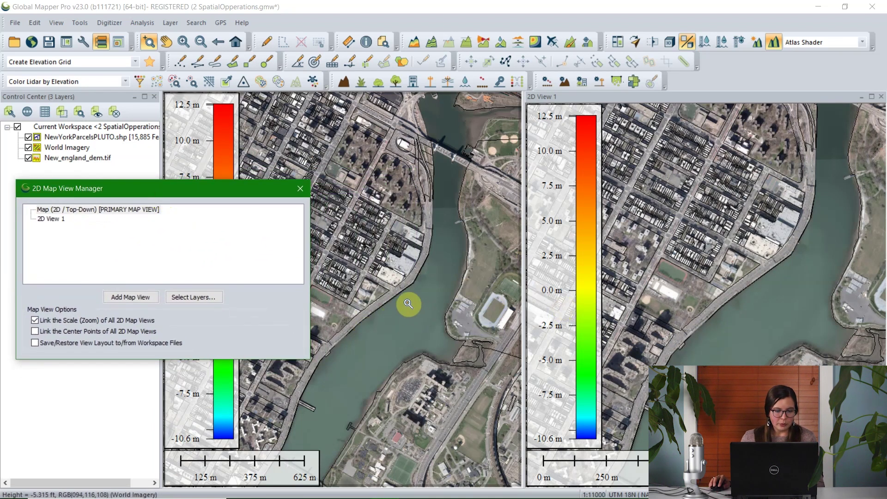
{"action": "scroll", "coordinate": [407, 303], "scroll_direction": "up", "scroll_amount": 2}
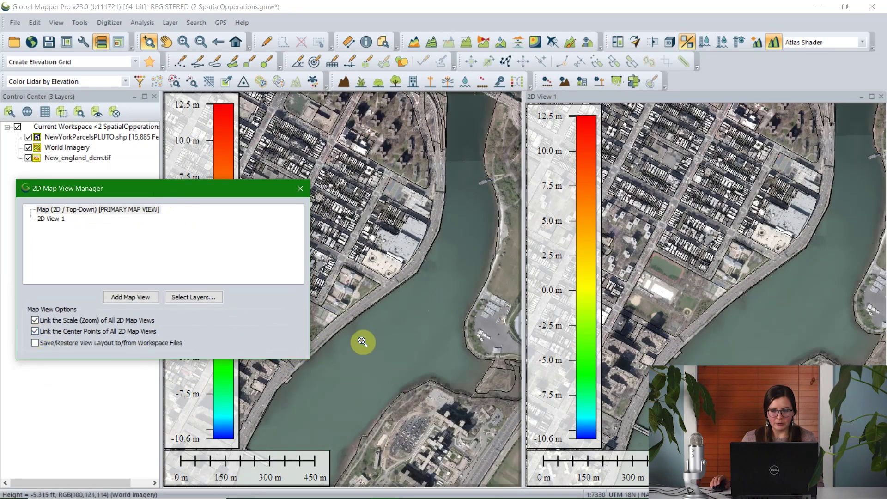
{"action": "scroll", "coordinate": [365, 341], "scroll_direction": "up", "scroll_amount": 1}
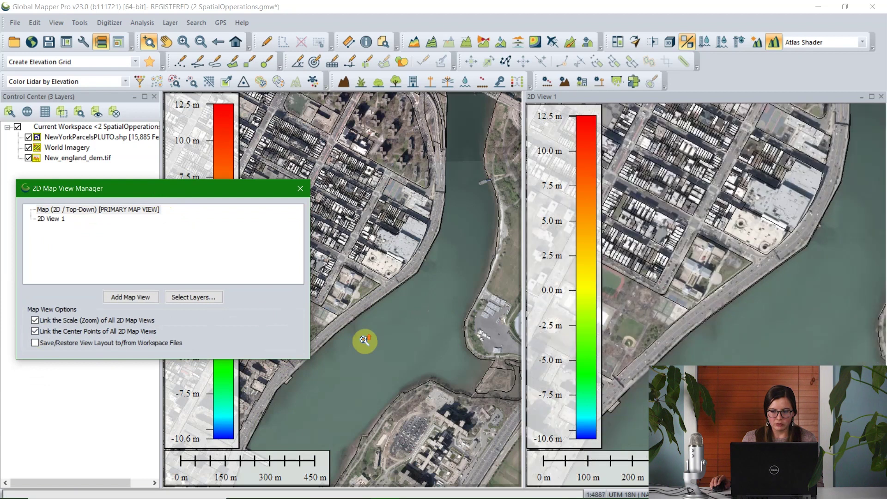
{"action": "scroll", "coordinate": [364, 341], "scroll_direction": "up", "scroll_amount": 1}
{"action": "scroll", "coordinate": [365, 340], "scroll_direction": "up", "scroll_amount": 1}
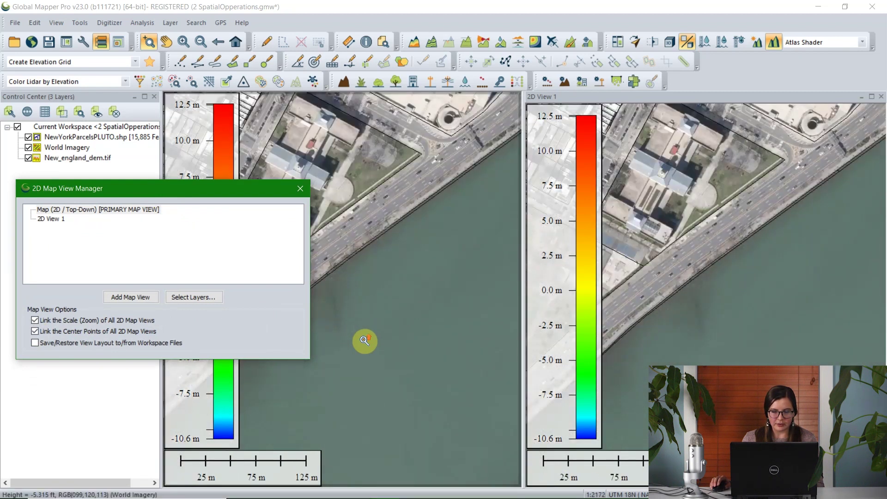
Pan the linked views across the waterfront and northern blocks to confirm they move together
{"action": "left_click_drag", "start_coordinate": [342, 190], "coordinate": [388, 270]}
{"action": "scroll", "coordinate": [421, 228], "scroll_direction": "down", "scroll_amount": 1}
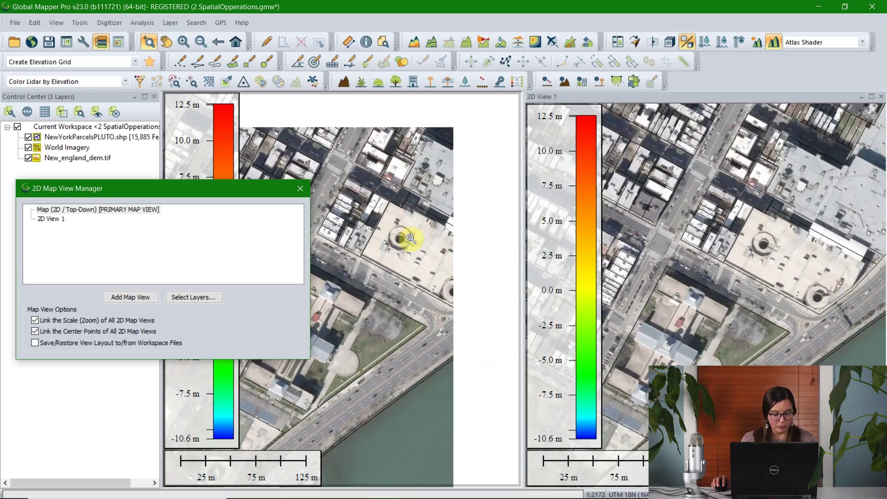
{"action": "scroll", "coordinate": [421, 237], "scroll_direction": "down", "scroll_amount": 2}
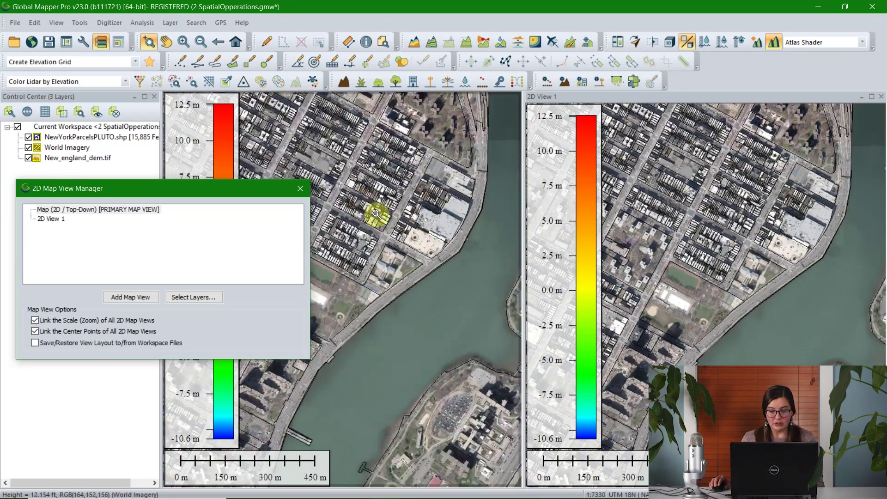
{"action": "left_click_drag", "start_coordinate": [376, 212], "coordinate": [404, 232]}
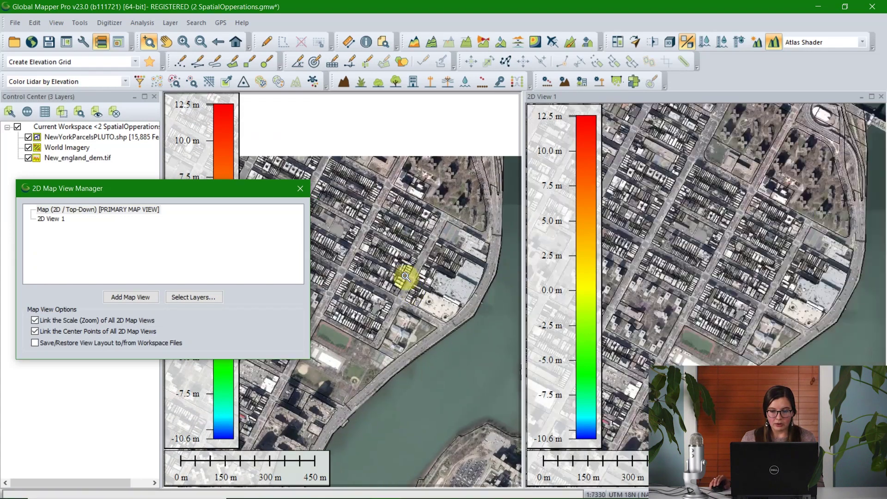
{"action": "left_click_drag", "start_coordinate": [408, 264], "coordinate": [430, 240]}
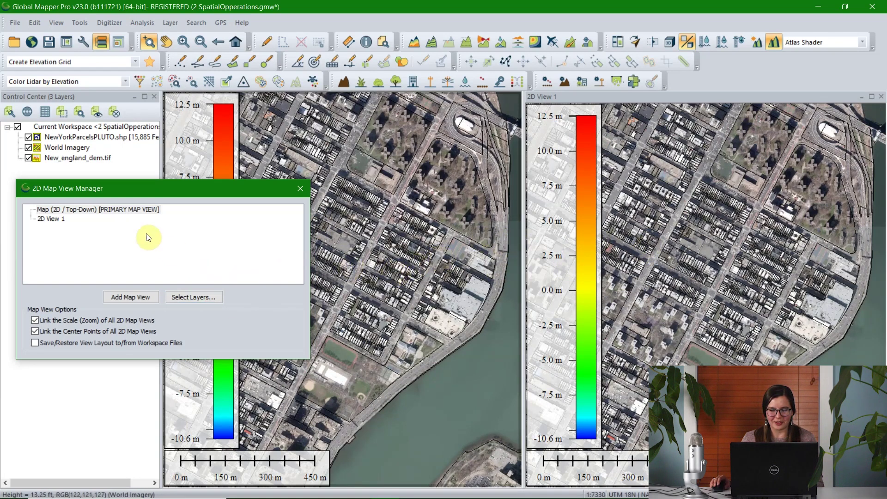
{"action": "left_click", "coordinate": [61, 219]}
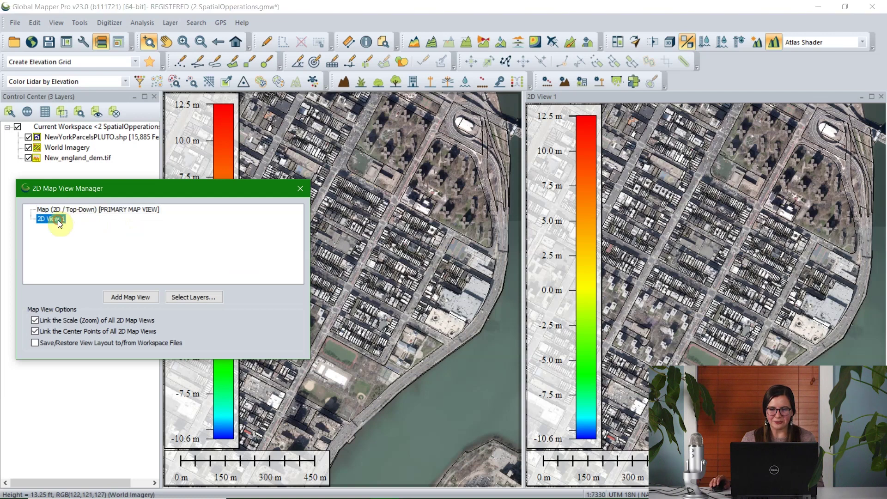
Hide New_england_dem.tif, NewYorkParcelsPLUTO.shp and Map Layout Layers in 2D View 1, leaving only World Imagery
{"action": "left_click", "coordinate": [195, 297]}
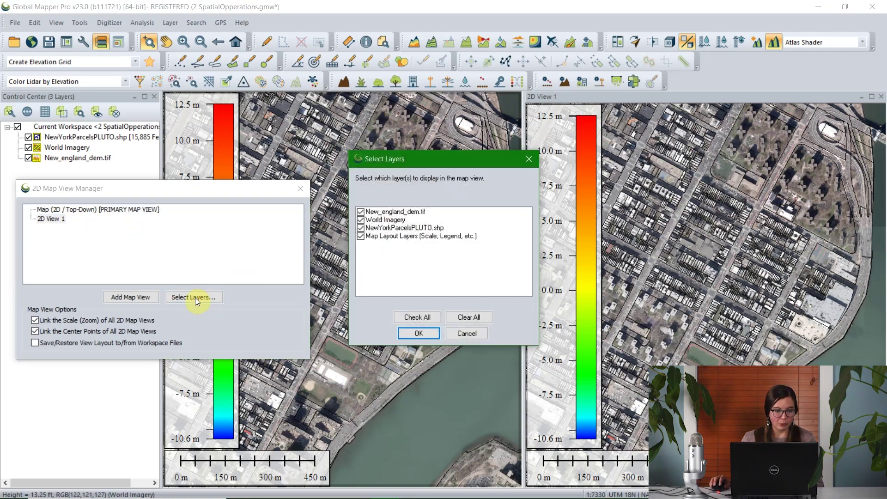
{"action": "left_click_drag", "start_coordinate": [431, 165], "coordinate": [345, 190]}
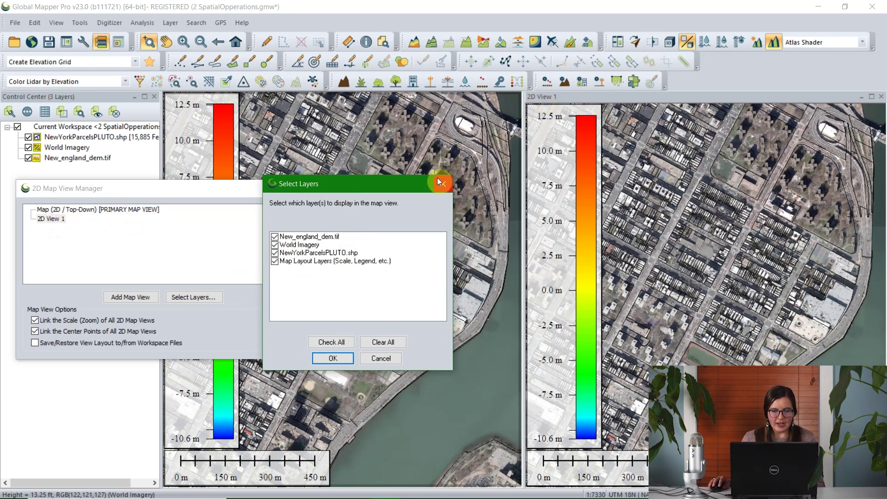
{"action": "left_click", "coordinate": [276, 237]}
{"action": "left_click", "coordinate": [277, 253]}
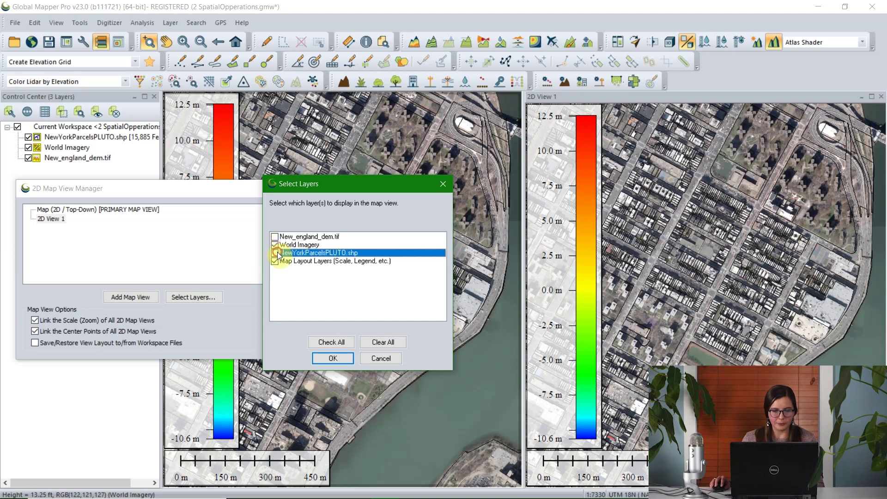
{"action": "left_click", "coordinate": [276, 262]}
{"action": "left_click", "coordinate": [332, 358]}
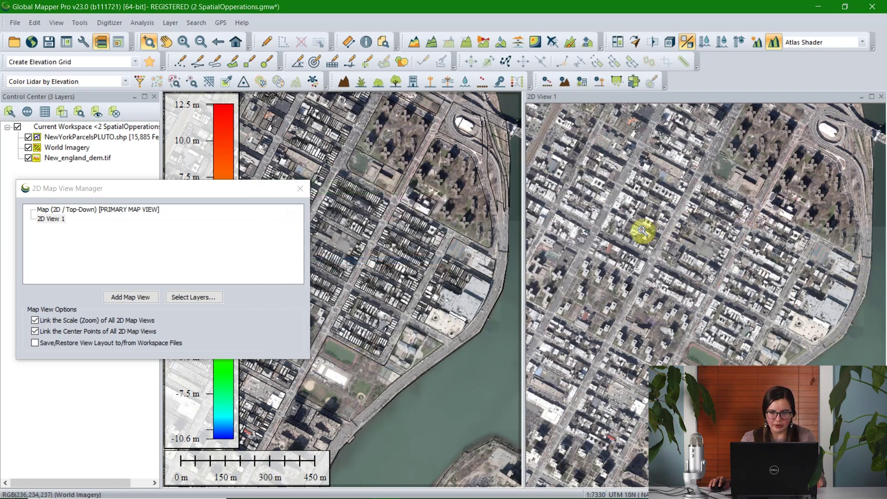
{"action": "left_click_drag", "start_coordinate": [254, 189], "coordinate": [402, 289]}
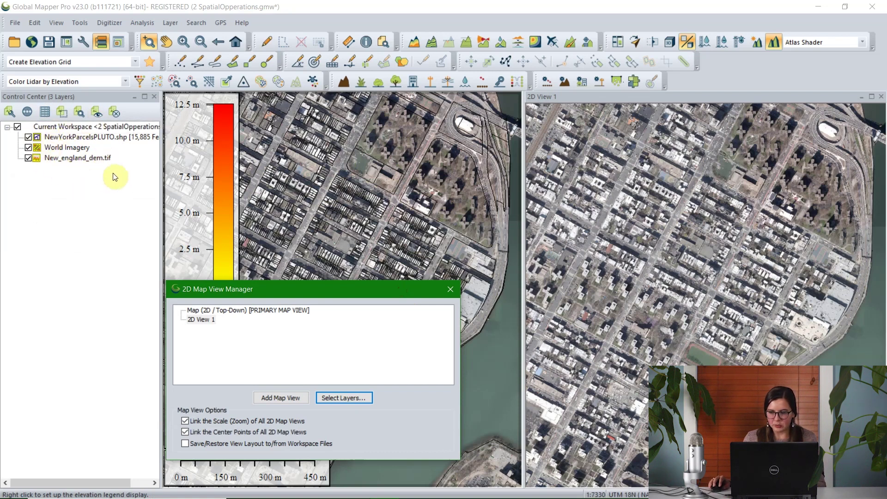
{"action": "left_click_drag", "start_coordinate": [235, 289], "coordinate": [193, 262]}
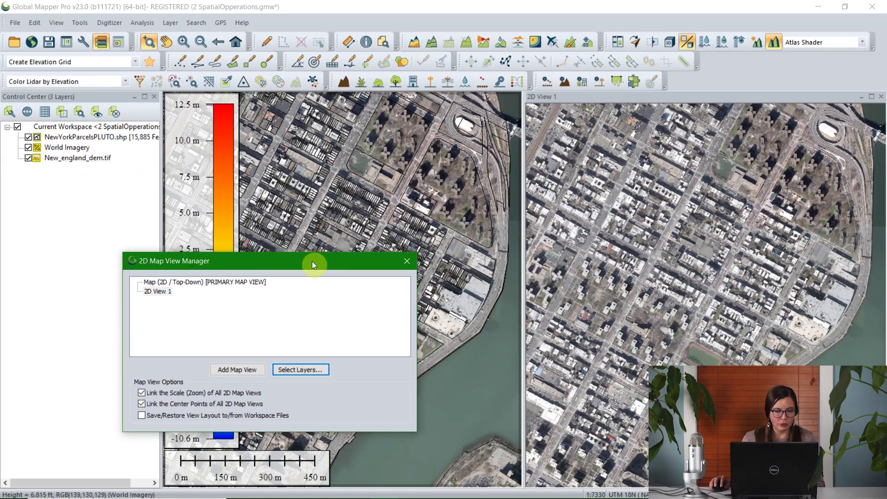
{"action": "left_click_drag", "start_coordinate": [311, 263], "coordinate": [285, 213]}
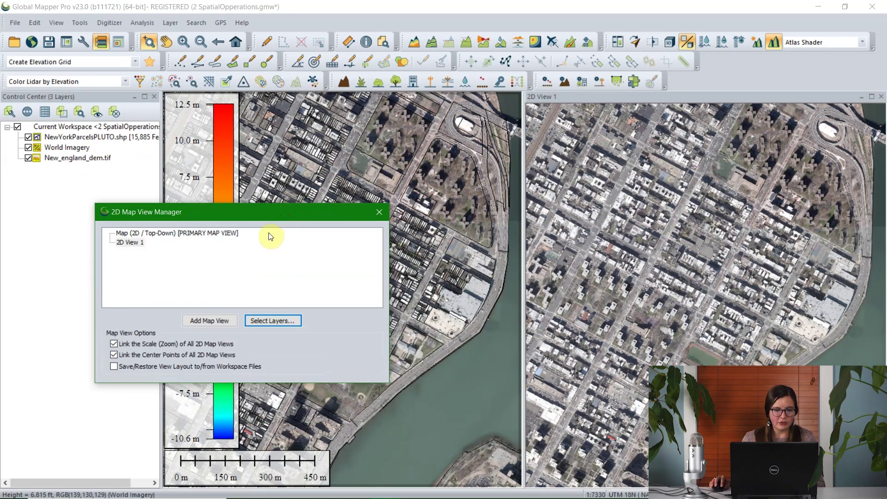
{"action": "left_click", "coordinate": [235, 234]}
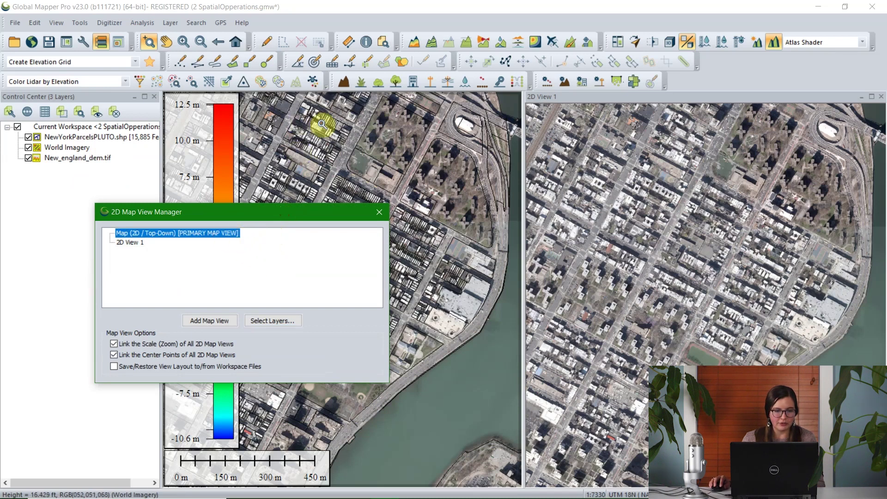
{"action": "left_click_drag", "start_coordinate": [277, 208], "coordinate": [234, 244]}
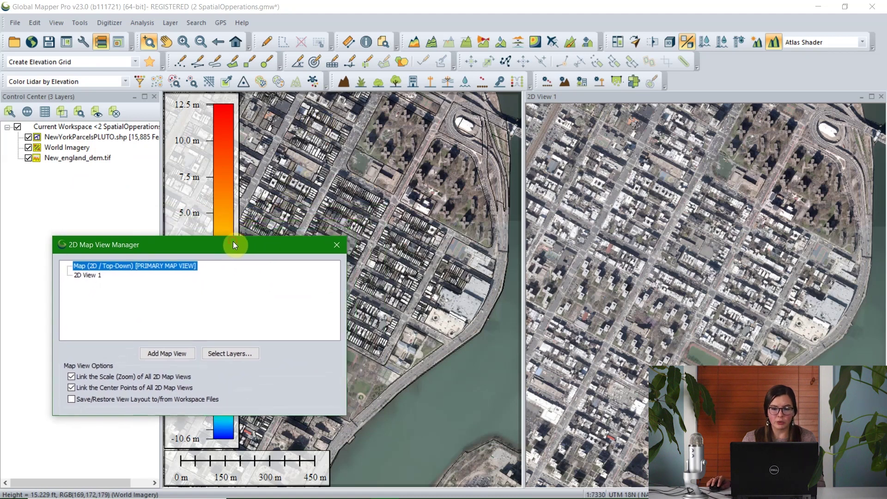
{"action": "left_click", "coordinate": [686, 41]}
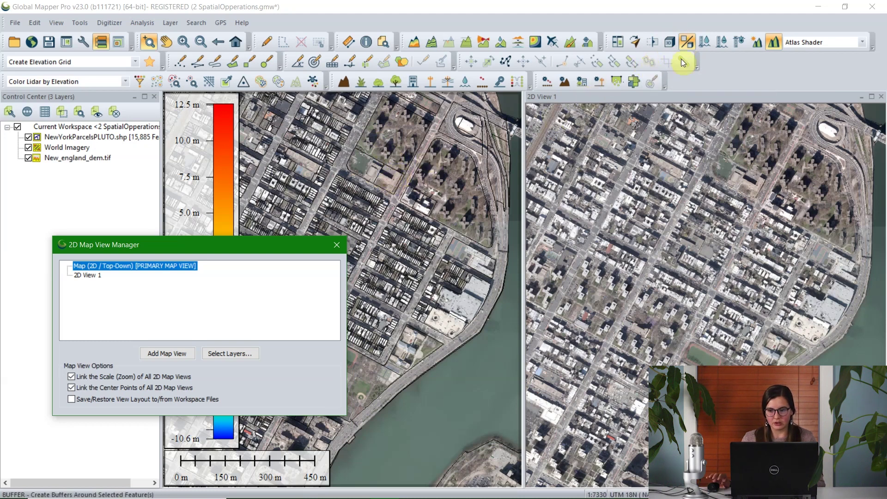
Open the 3D viewer and dock it beneath the 2D map views
{"action": "left_click", "coordinate": [671, 43]}
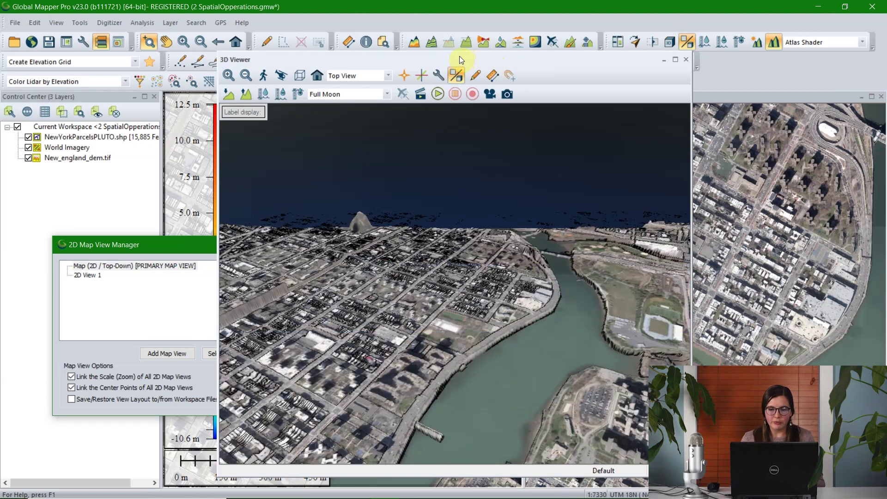
{"action": "left_click_drag", "start_coordinate": [459, 57], "coordinate": [447, 467]}
{"action": "scroll", "coordinate": [443, 219], "scroll_direction": "down", "scroll_amount": 2}
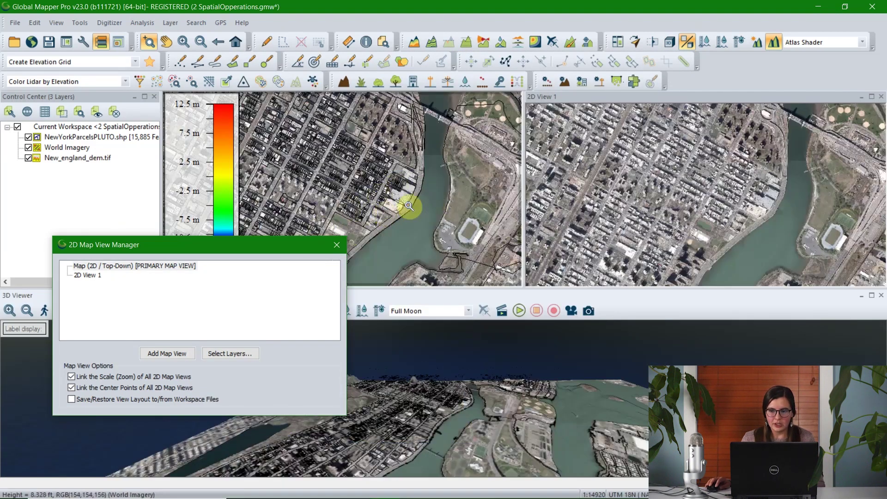
Link the 2D and 3D views and pan the maps so the 3D view follows, at 1:6632
{"action": "left_click", "coordinate": [691, 40]}
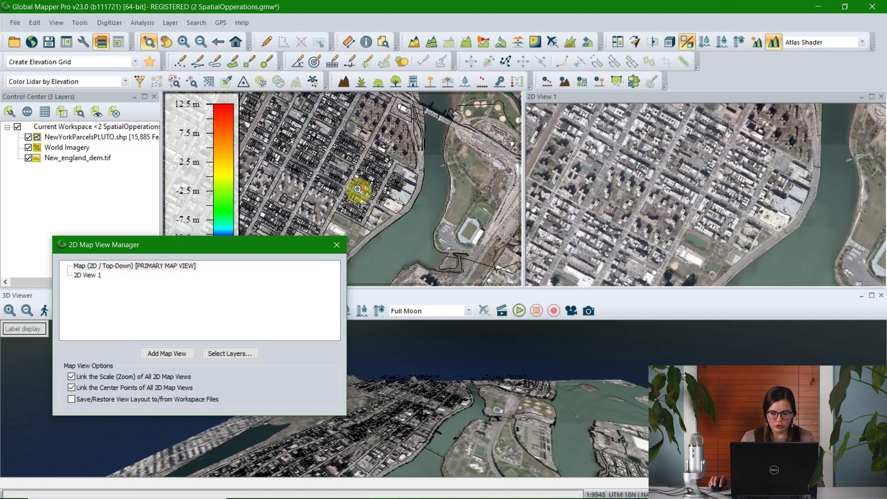
{"action": "scroll", "coordinate": [359, 190], "scroll_direction": "up", "scroll_amount": 3}
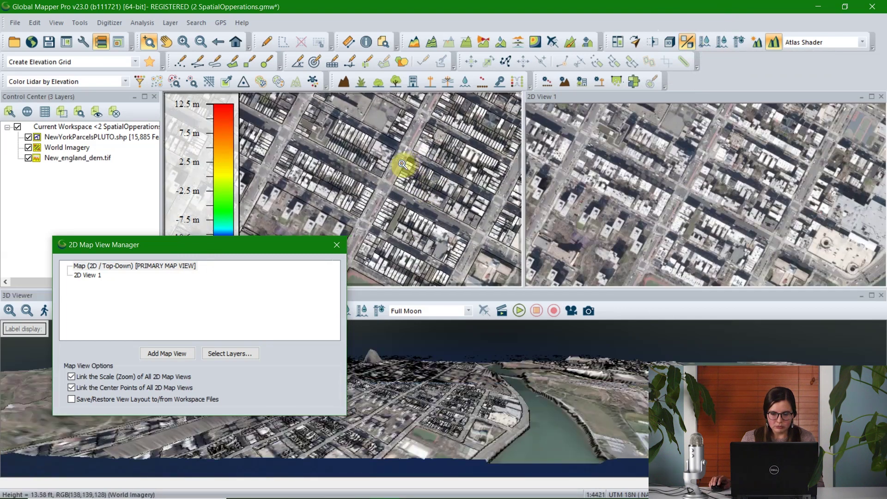
{"action": "left_click_drag", "start_coordinate": [366, 168], "coordinate": [425, 173]}
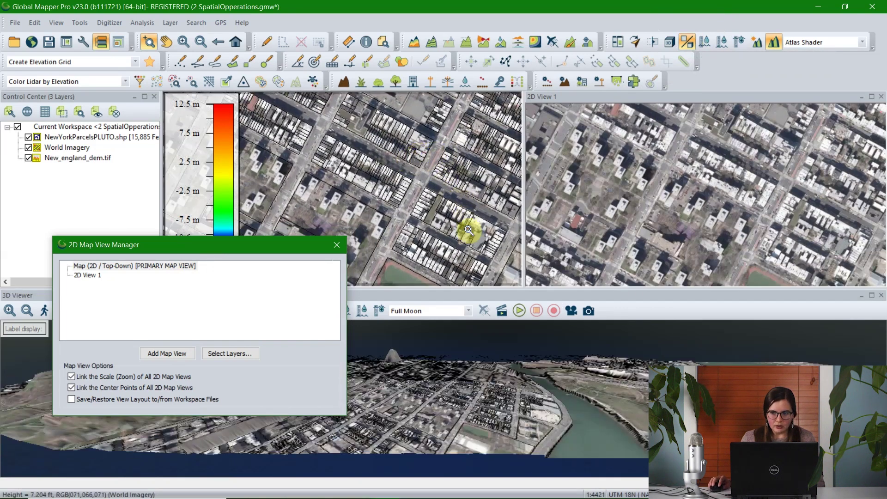
{"action": "left_click_drag", "start_coordinate": [332, 144], "coordinate": [395, 139]}
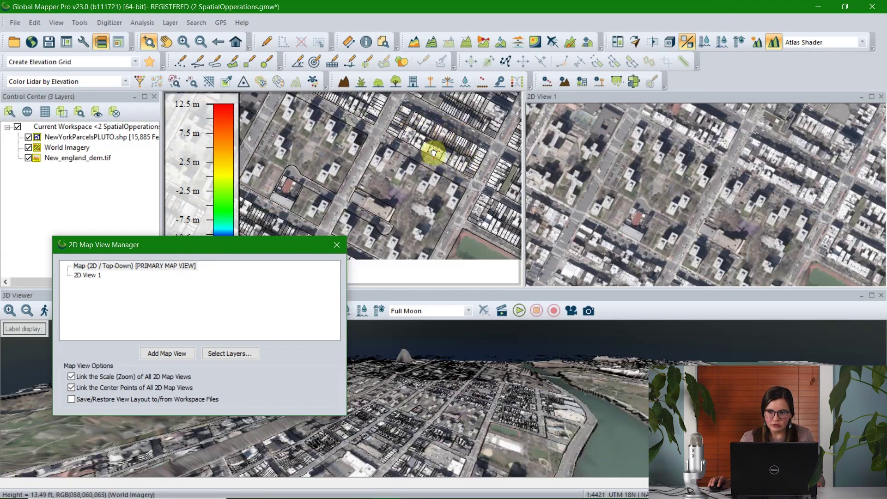
{"action": "scroll", "coordinate": [425, 189], "scroll_direction": "down", "scroll_amount": 1}
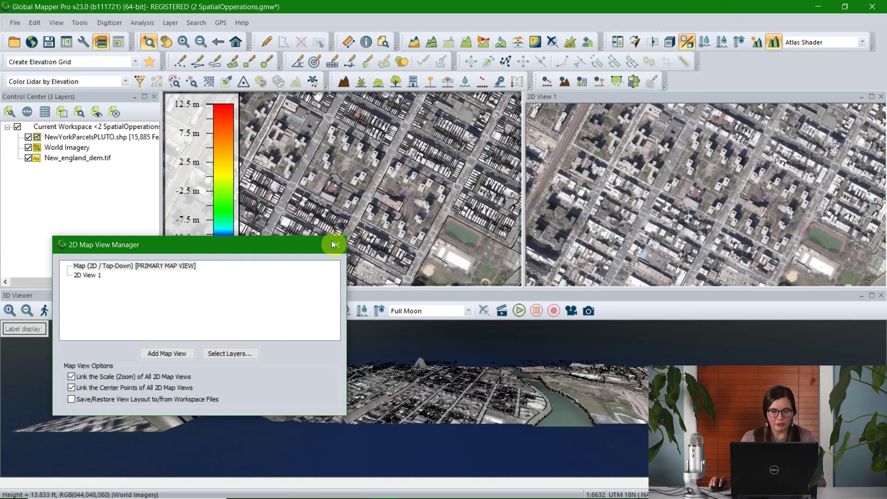
{"action": "left_click_drag", "start_coordinate": [312, 243], "coordinate": [325, 171]}
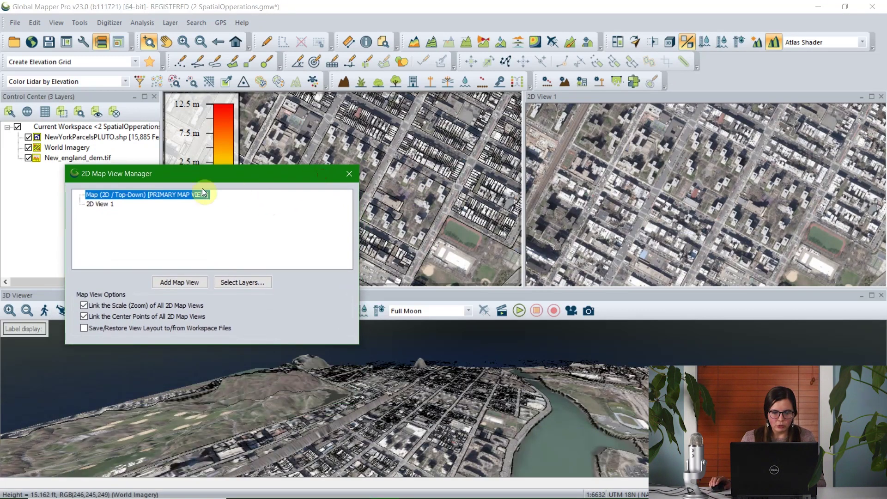
Select 2D View 1, review its right-click options, then bring up the View menu
{"action": "left_click", "coordinate": [99, 205]}
{"action": "right_click", "coordinate": [99, 205]}
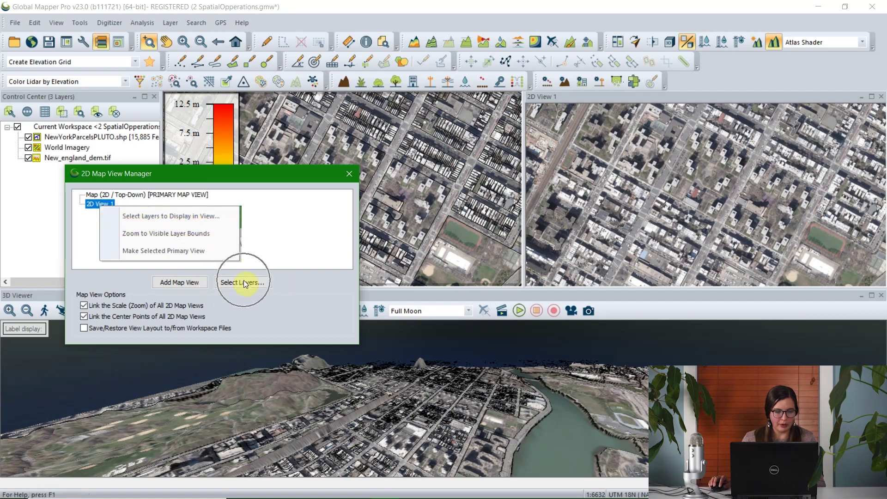
{"action": "left_click", "coordinate": [273, 238]}
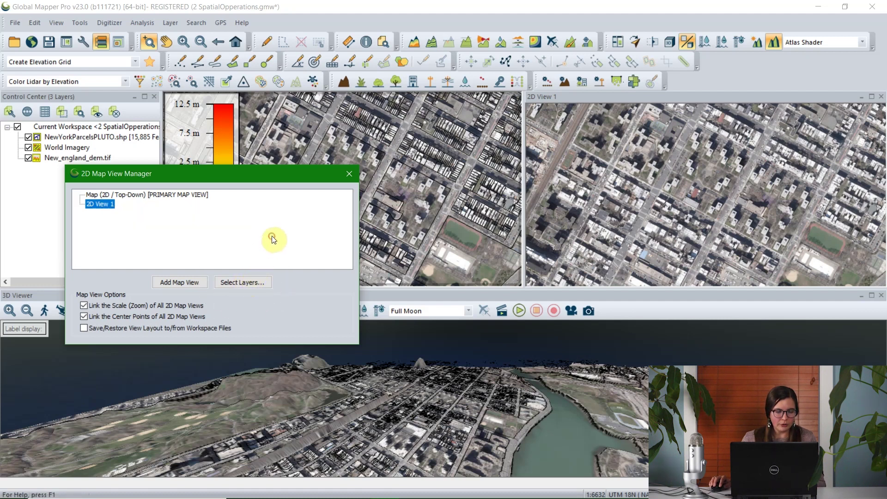
{"action": "left_click_drag", "start_coordinate": [295, 176], "coordinate": [372, 247]}
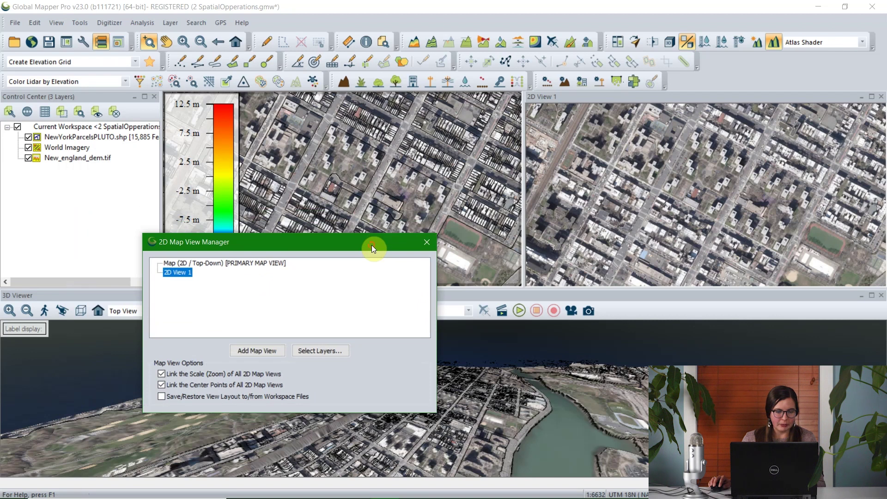
{"action": "left_click", "coordinate": [58, 23]}
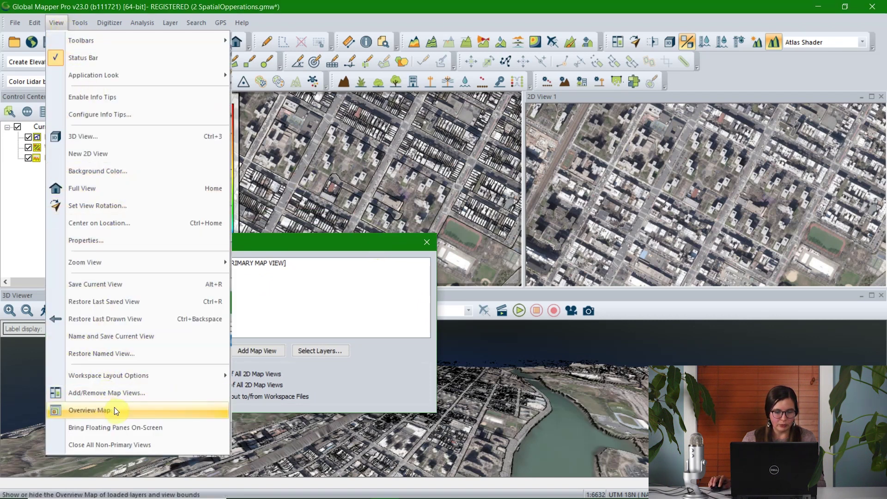
Show the Overview Map and arrange it and the view manager out of the way
{"action": "left_click", "coordinate": [138, 410]}
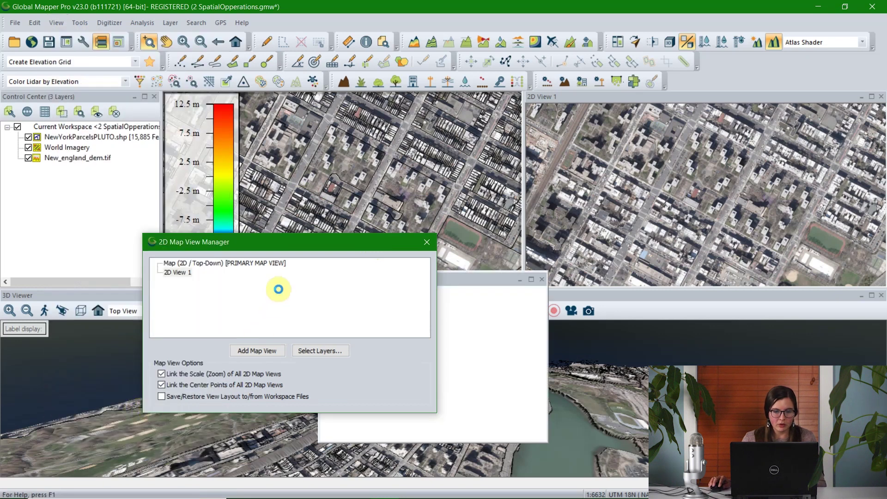
{"action": "left_click_drag", "start_coordinate": [362, 244], "coordinate": [372, 420]}
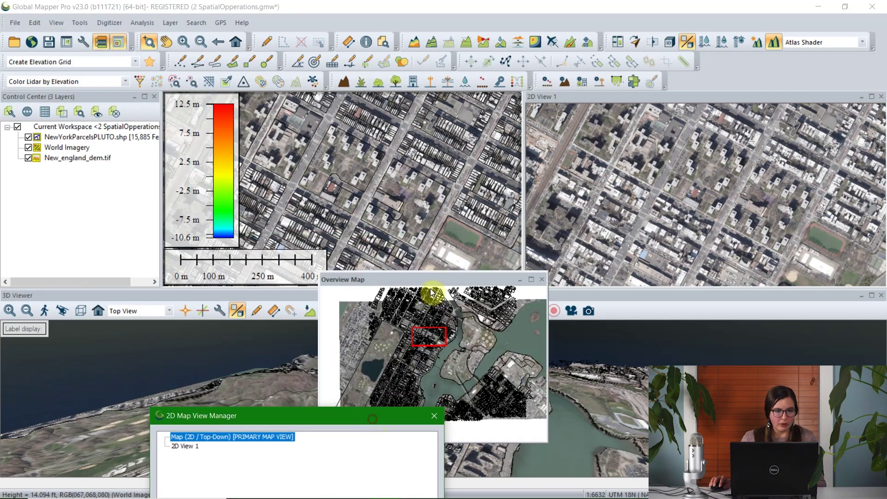
{"action": "left_click_drag", "start_coordinate": [426, 281], "coordinate": [112, 148]}
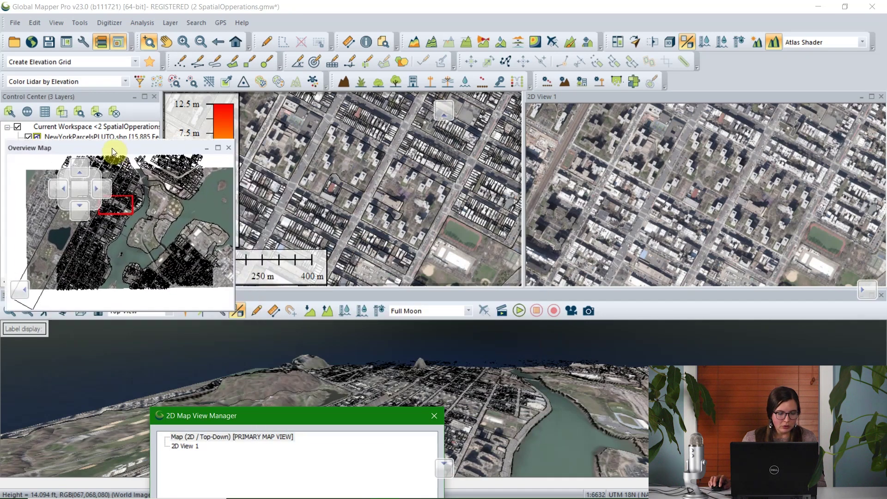
{"action": "left_click_drag", "start_coordinate": [263, 422], "coordinate": [121, 266]}
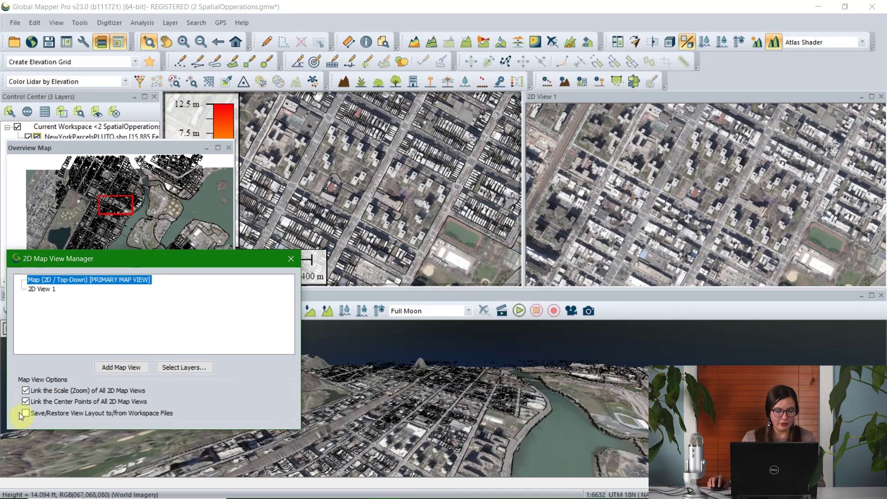
Unlink the 2D views' centre points and recentre 2D View 1 on another part of the city
{"action": "left_click", "coordinate": [27, 401]}
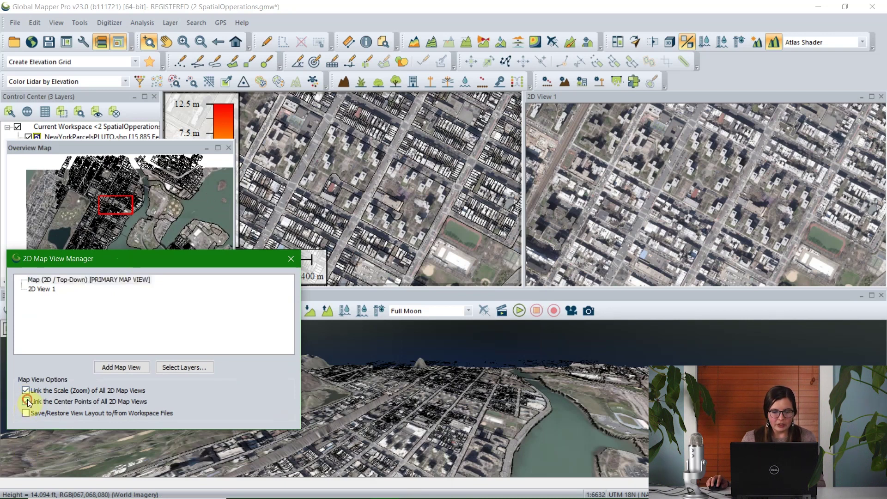
{"action": "left_click", "coordinate": [585, 210]}
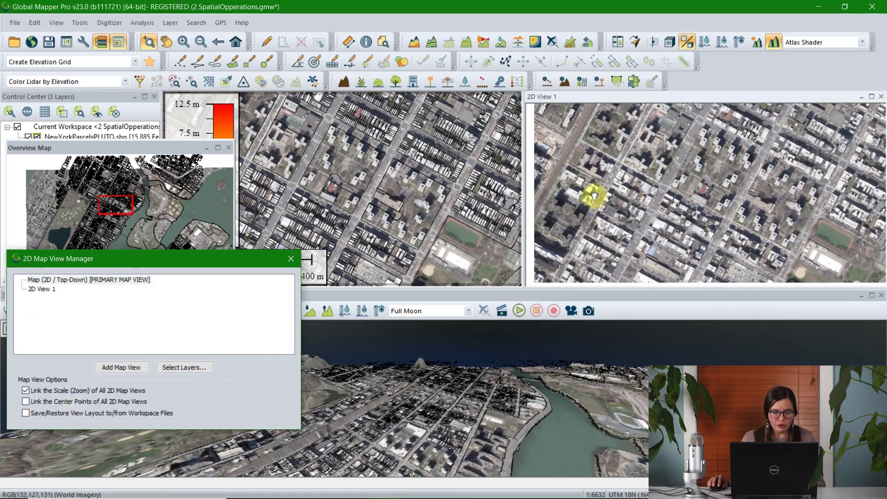
{"action": "left_click", "coordinate": [586, 217]}
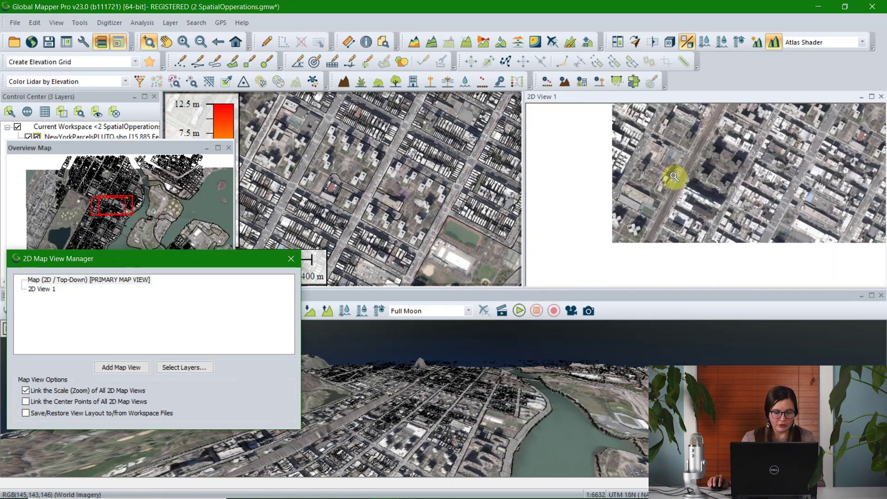
{"action": "left_click_drag", "start_coordinate": [185, 260], "coordinate": [183, 276]}
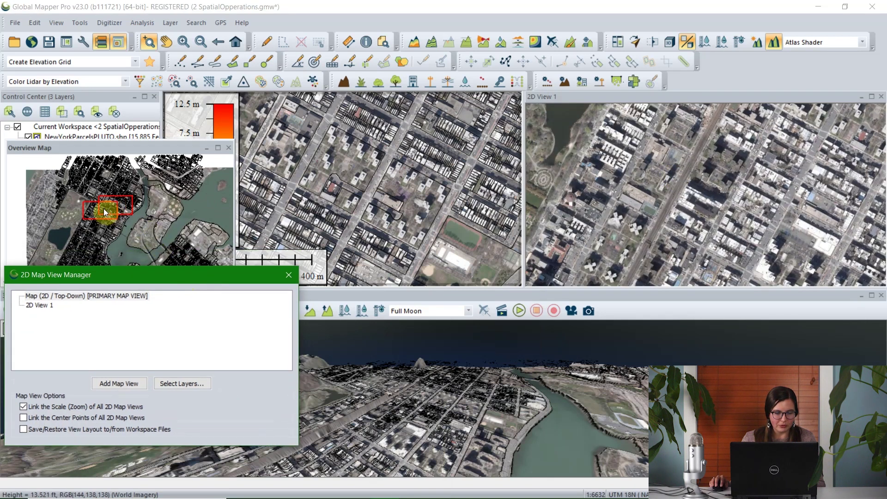
Recentre 2D View 1, then relink all 2D views' centre points and close the view manager
{"action": "left_click", "coordinate": [623, 197]}
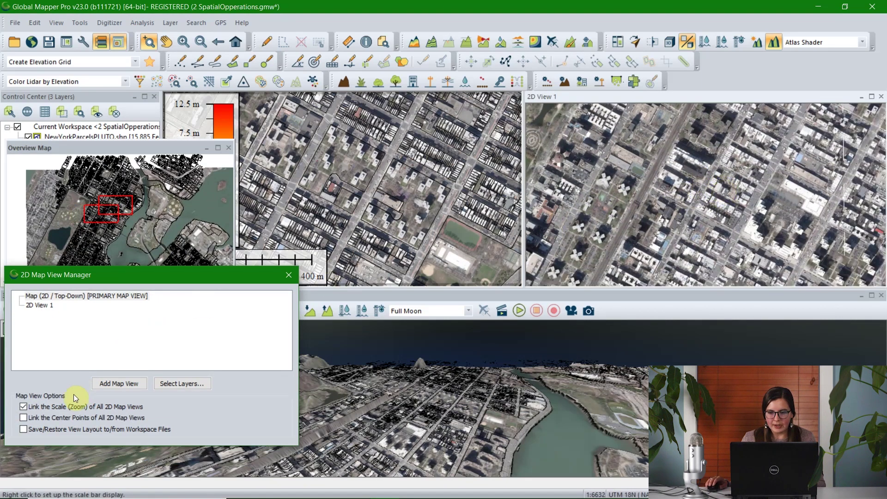
{"action": "left_click", "coordinate": [23, 417]}
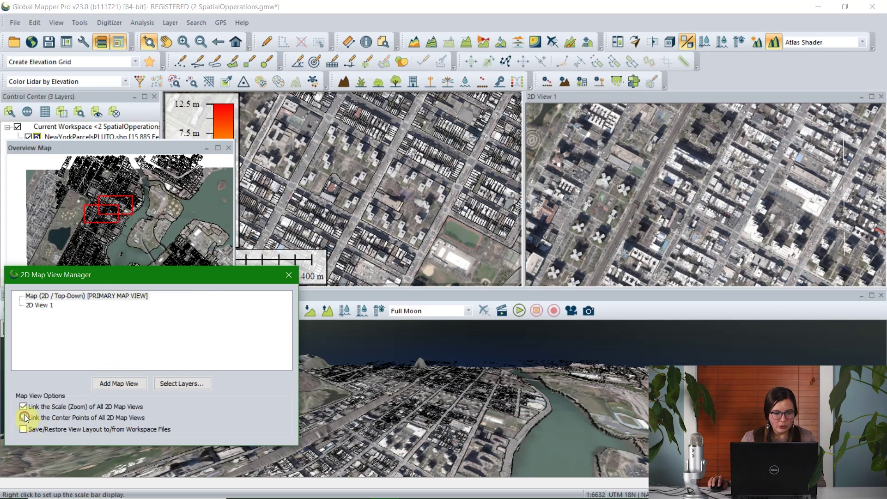
{"action": "left_click", "coordinate": [286, 276]}
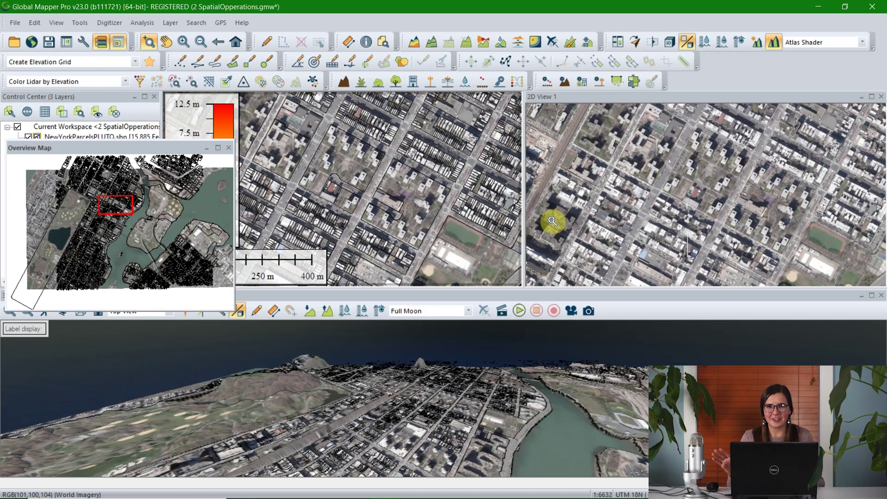
Zoom the linked views in to 1:1965 on the block with the red-roofed building
{"action": "left_click_drag", "start_coordinate": [181, 147], "coordinate": [173, 169]}
{"action": "left_click", "coordinate": [638, 152]}
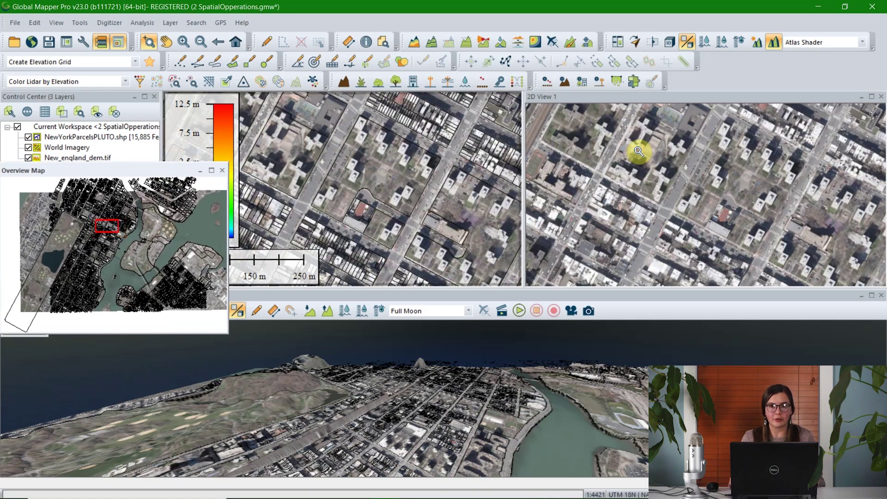
{"action": "left_click", "coordinate": [644, 189]}
{"action": "left_click", "coordinate": [582, 205]}
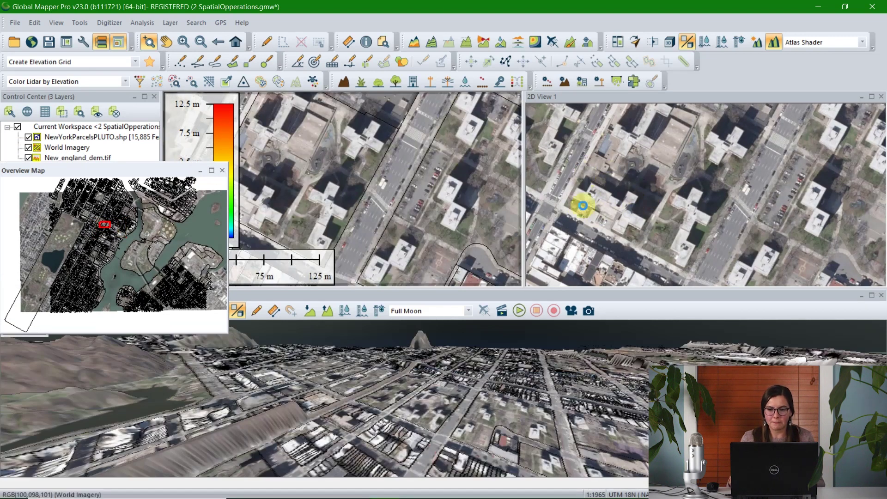
{"action": "right_click", "coordinate": [593, 212]}
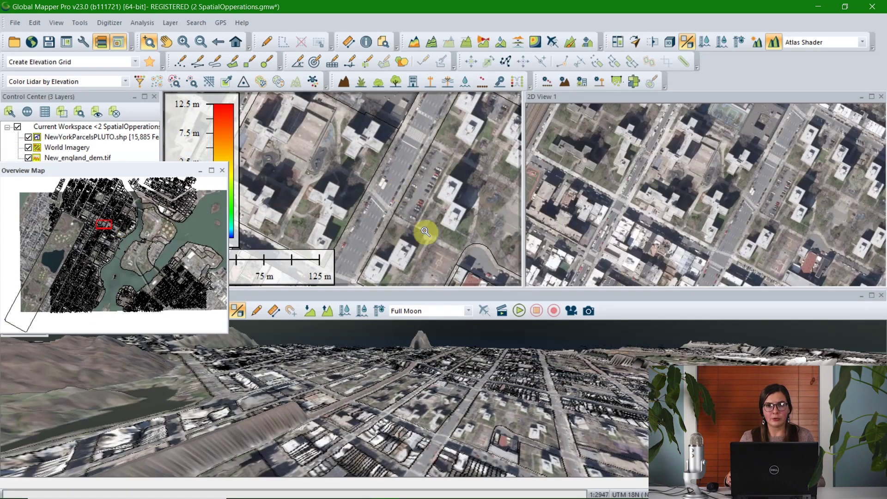
{"action": "right_click", "coordinate": [418, 217]}
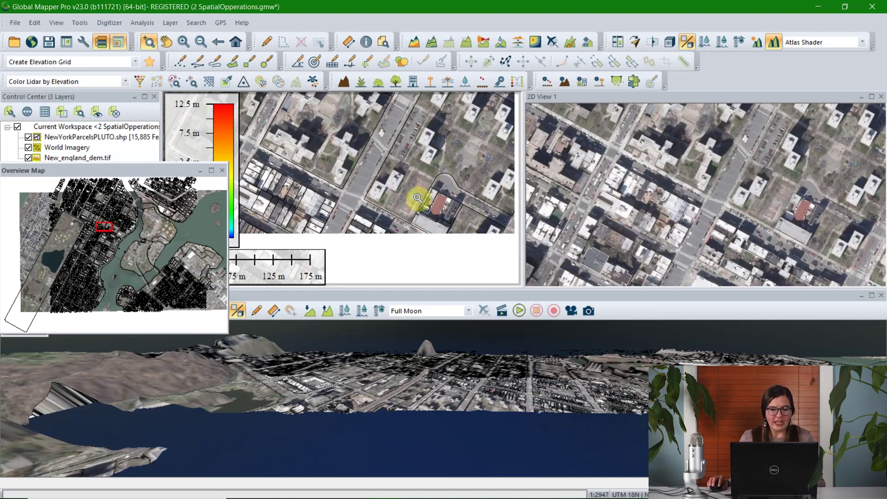
{"action": "left_click", "coordinate": [417, 198]}
{"action": "left_click", "coordinate": [584, 222]}
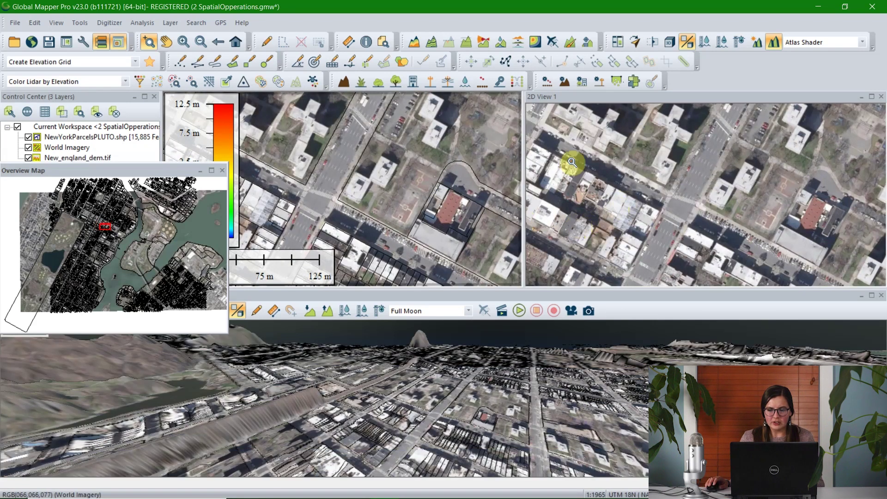
Digitize a four-corner area around the small building with the Create Area Feature tool
{"action": "left_click", "coordinate": [265, 43]}
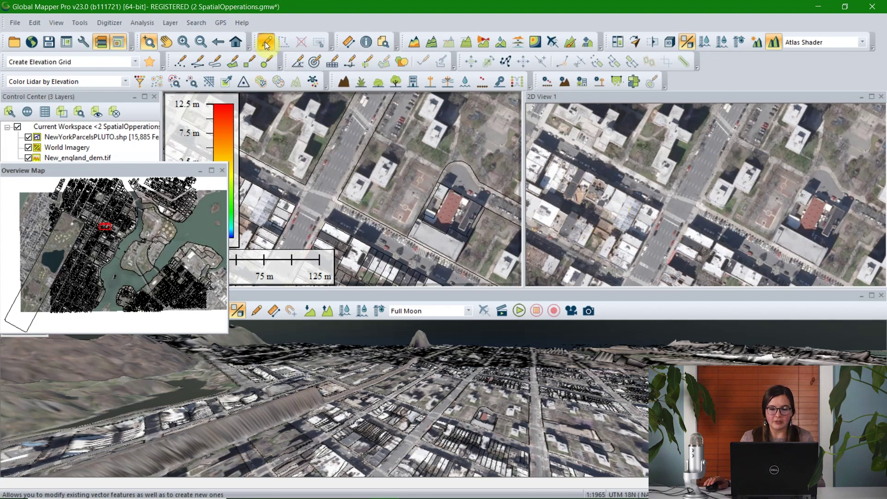
{"action": "left_click", "coordinate": [237, 63]}
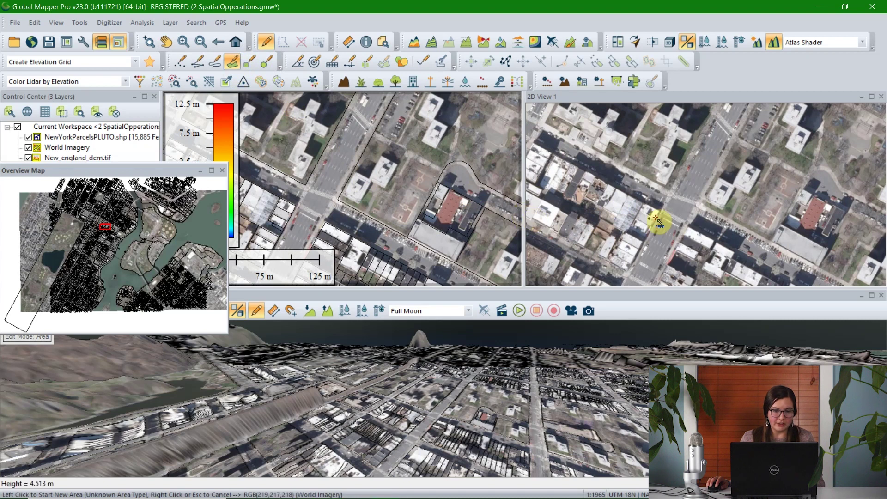
{"action": "left_click", "coordinate": [735, 188]}
{"action": "left_click", "coordinate": [719, 178]}
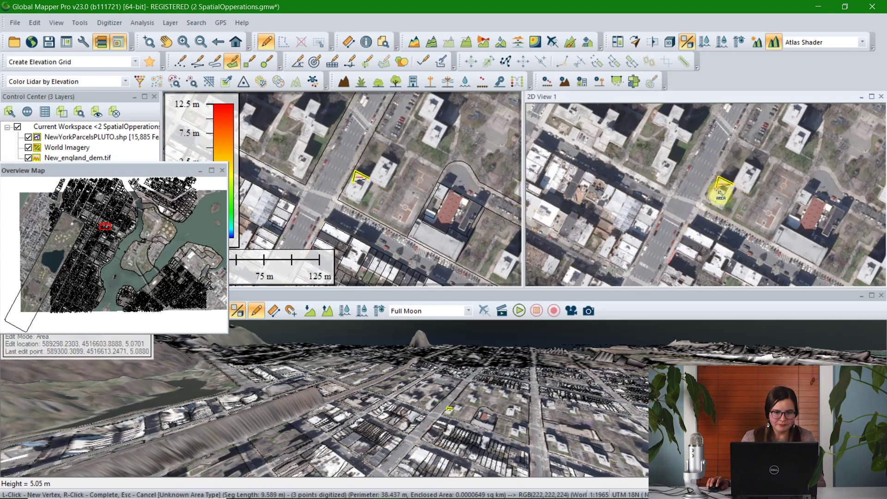
{"action": "left_click", "coordinate": [706, 199]}
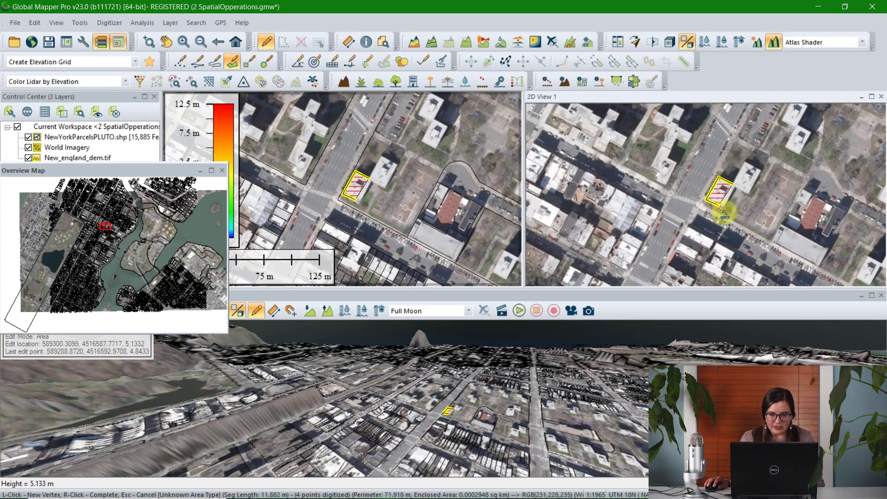
{"action": "left_click", "coordinate": [724, 212]}
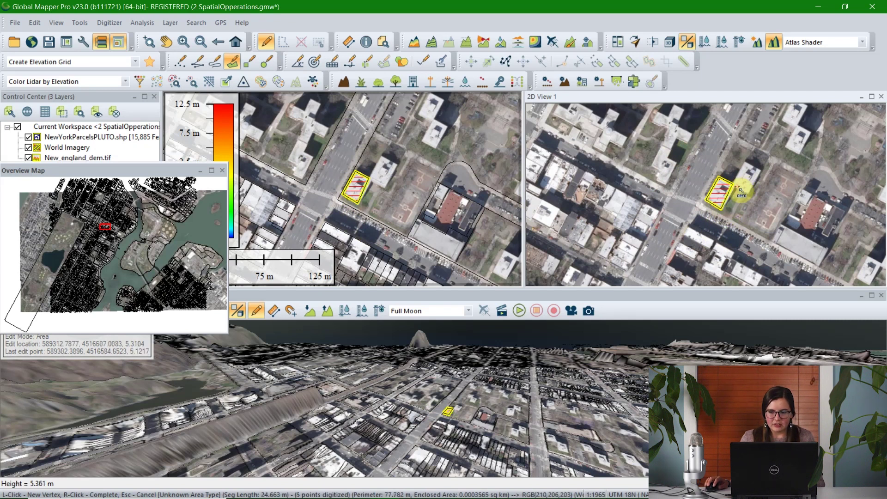
{"action": "right_click", "coordinate": [736, 192]}
Assign the new area to the NewYorkParcelsPLUTO.shp layer and save it
{"action": "left_click", "coordinate": [543, 157]}
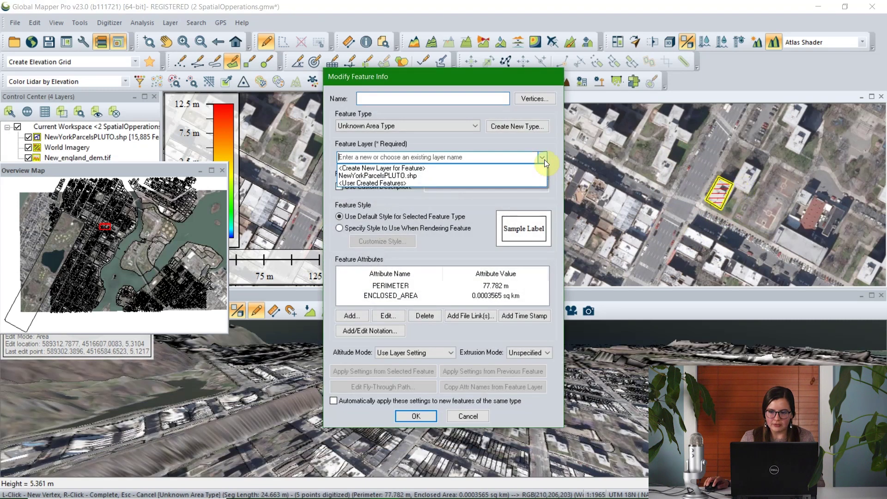
{"action": "left_click", "coordinate": [531, 175]}
{"action": "left_click", "coordinate": [416, 416]}
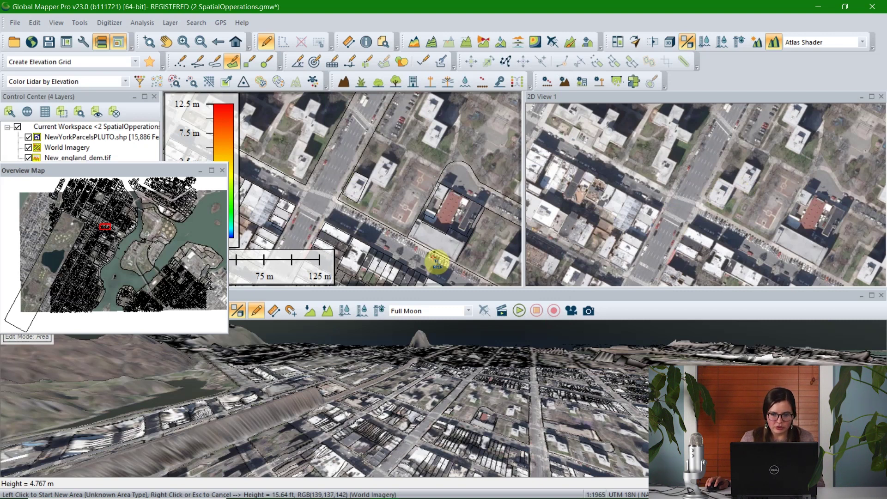
Bring Audacity to the front and stop the running voice recording, leaving a short clip
{"action": "mouse_move", "coordinate": [434, 483]}
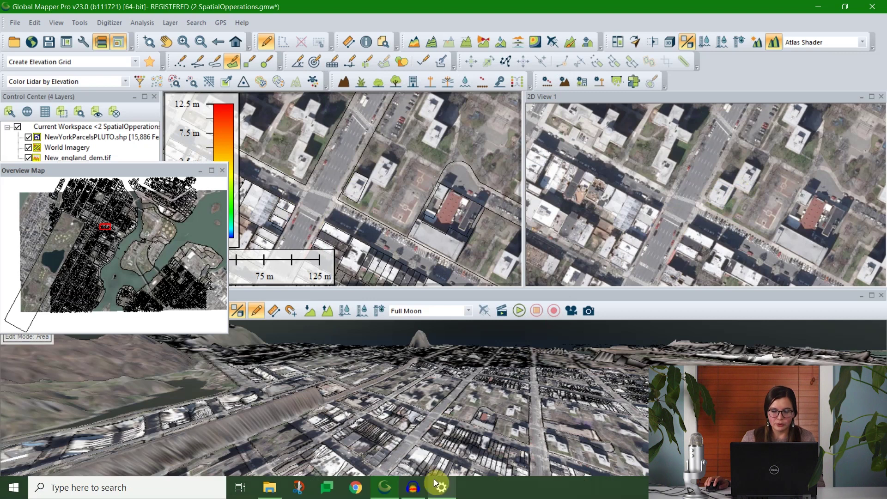
{"action": "left_click", "coordinate": [413, 486]}
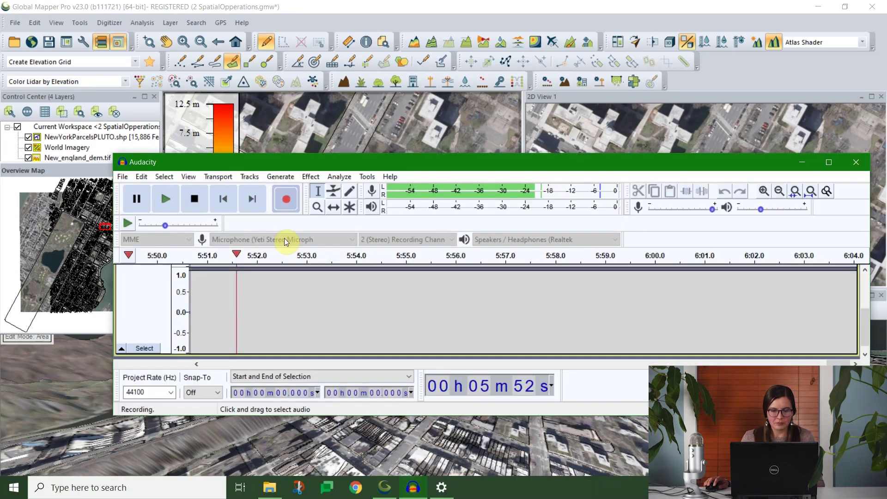
{"action": "left_click", "coordinate": [198, 201]}
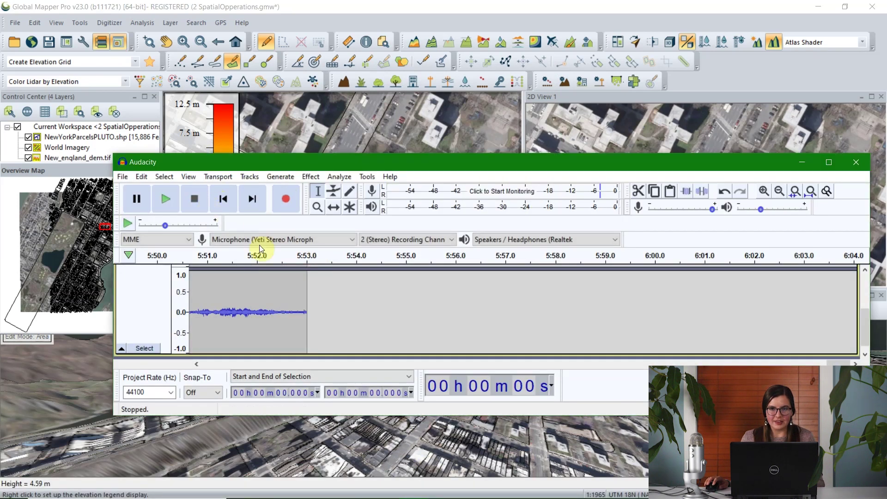
{"action": "mouse_move", "coordinate": [418, 494]}
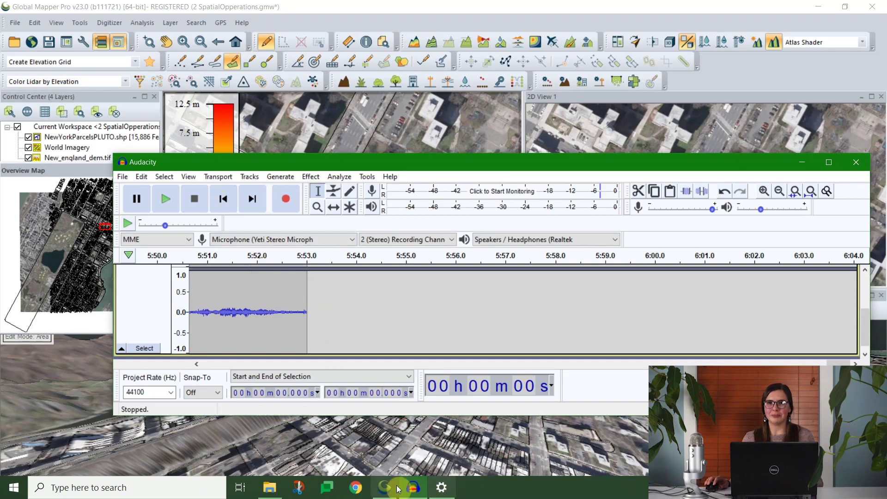